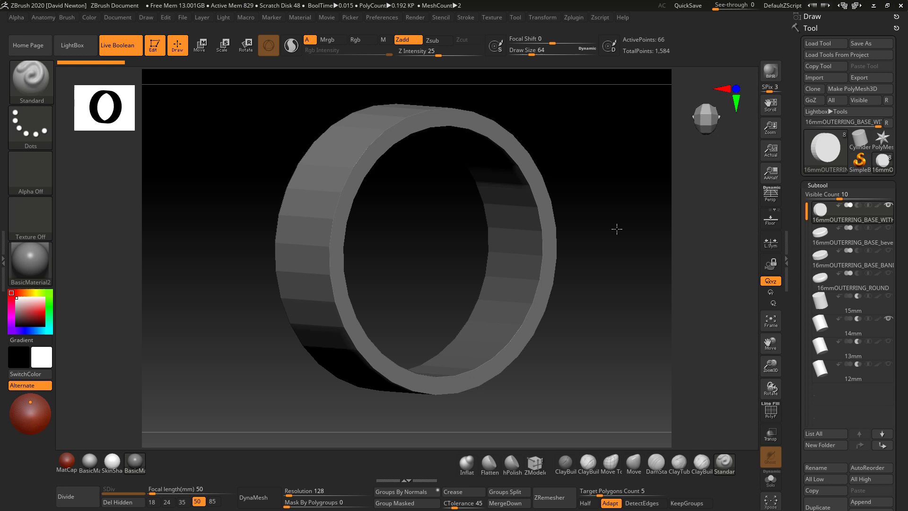
Rotate the plain 16mm ring base to view its other side
mouse_move(616, 227)
mouse_down()
mouse_move(581, 229)
mouse_move(628, 225)
mouse_move(610, 224)
mouse_move(622, 217)
mouse_move(613, 226)
mouse_up()
Cycle the 15mm, 14mm, 13mm and 12mm cutters one at a time, ending with 15mm
mouse_move(821, 235)
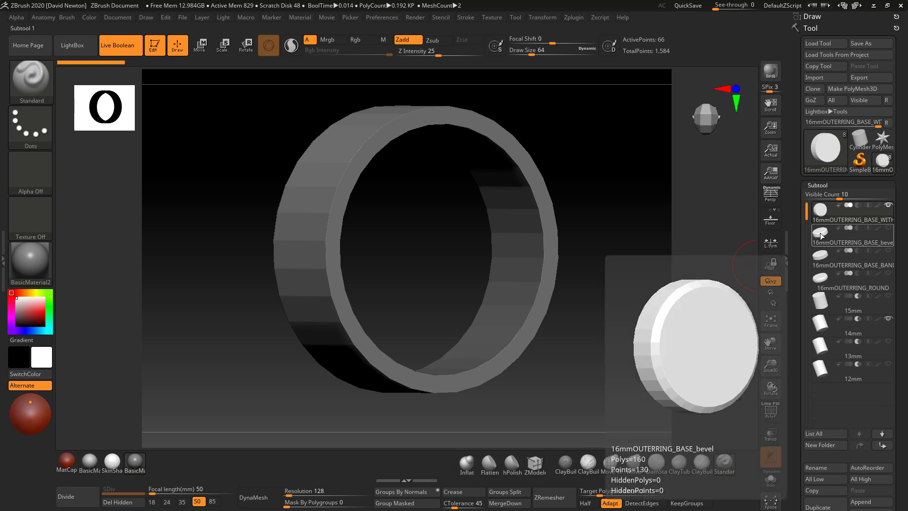
mouse_move(891, 300)
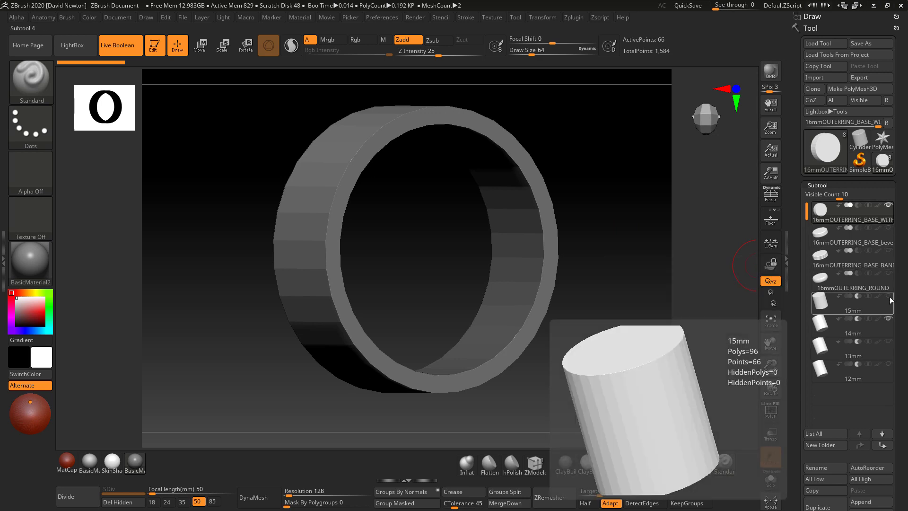
click(888, 318)
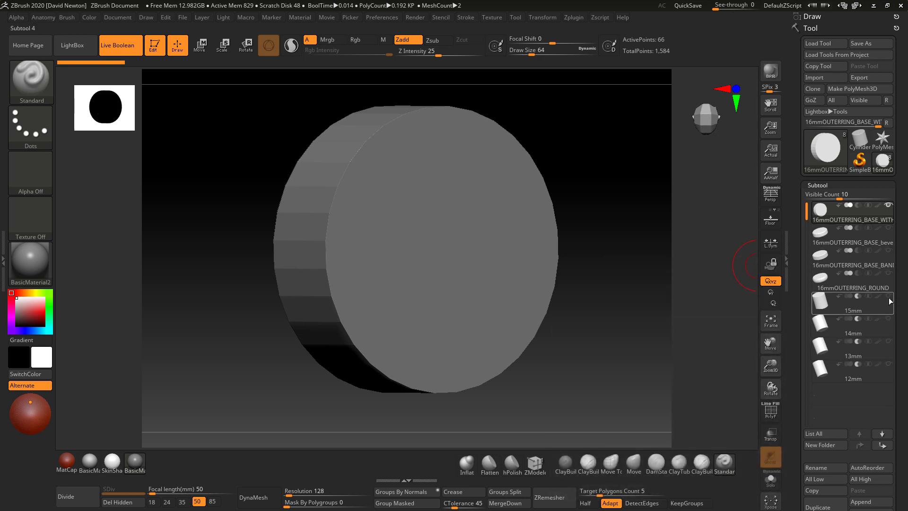
click(889, 297)
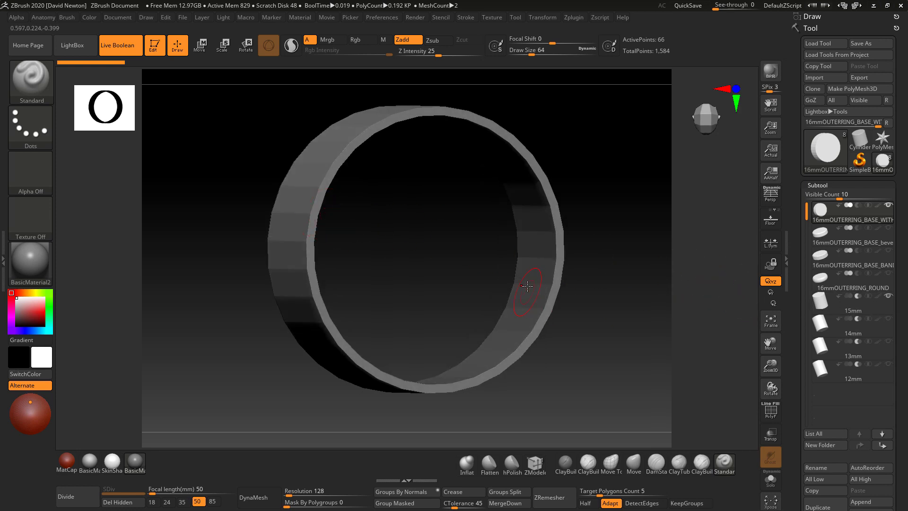
click(887, 297)
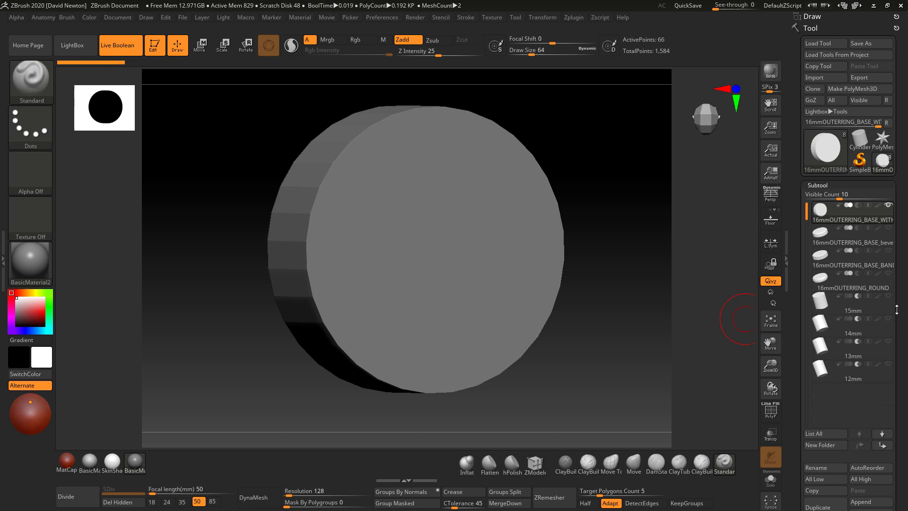
click(889, 320)
click(889, 341)
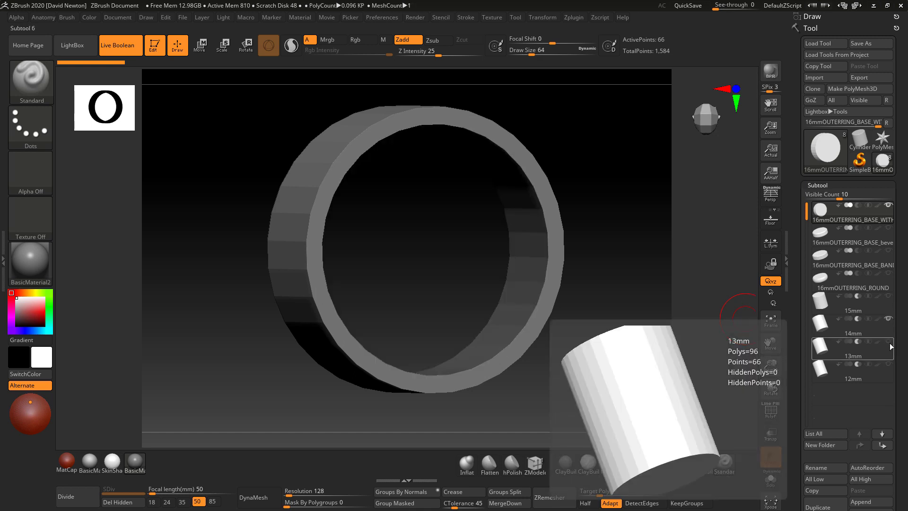
click(889, 320)
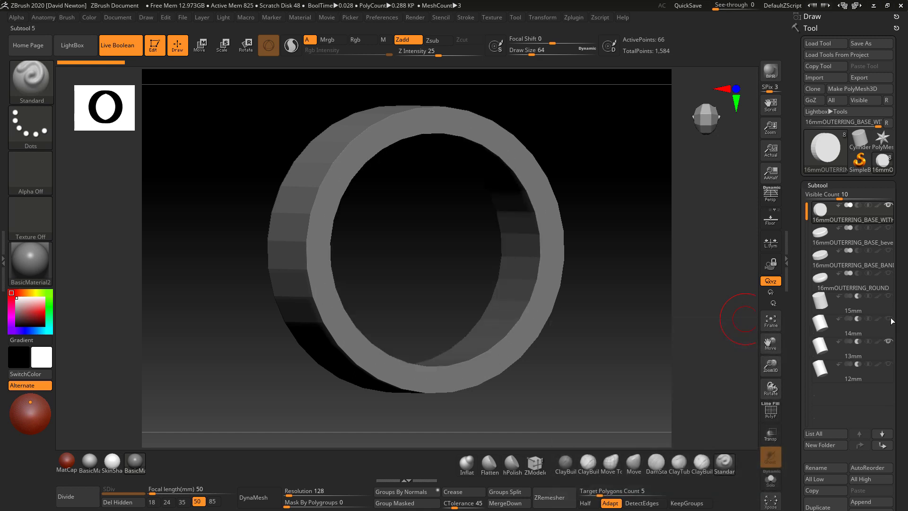
click(888, 342)
click(888, 364)
click(888, 364)
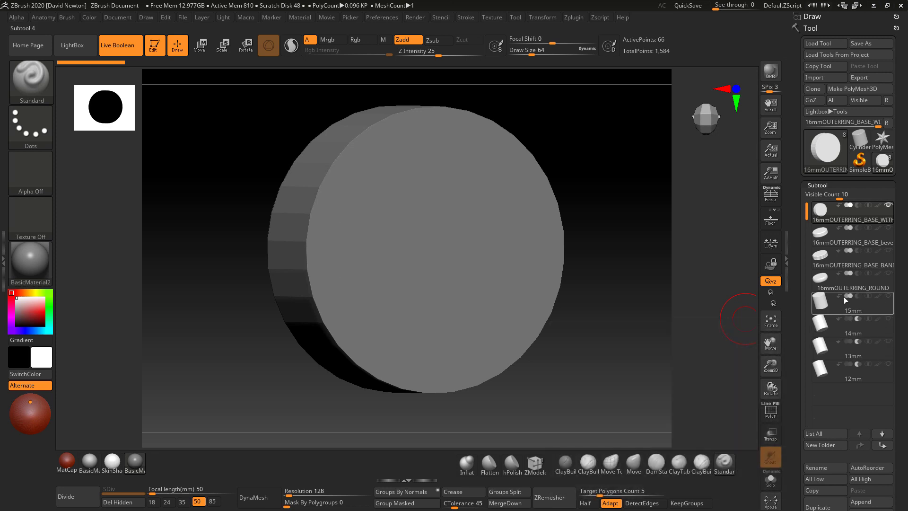
click(888, 296)
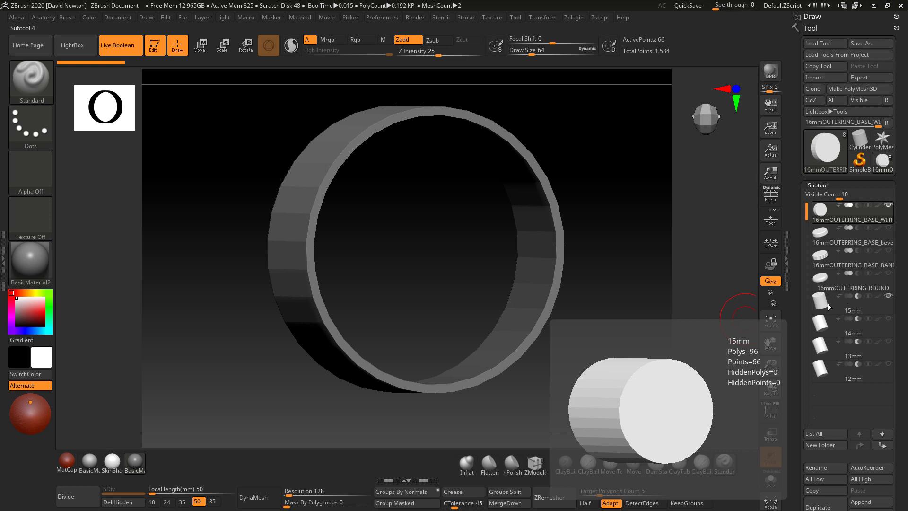
Make the 16mmOUTERRING_BASE_bevel subtool active and rotate the bevel disc
click(823, 236)
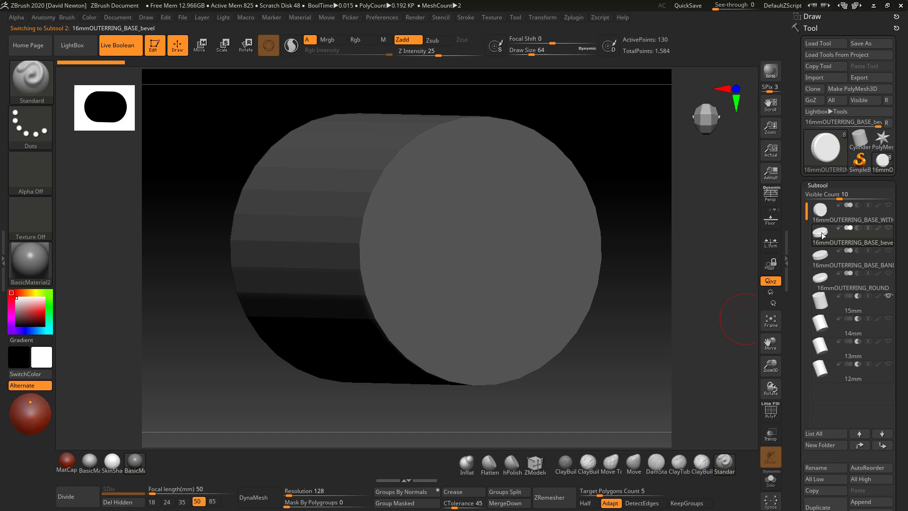
mouse_move(823, 234)
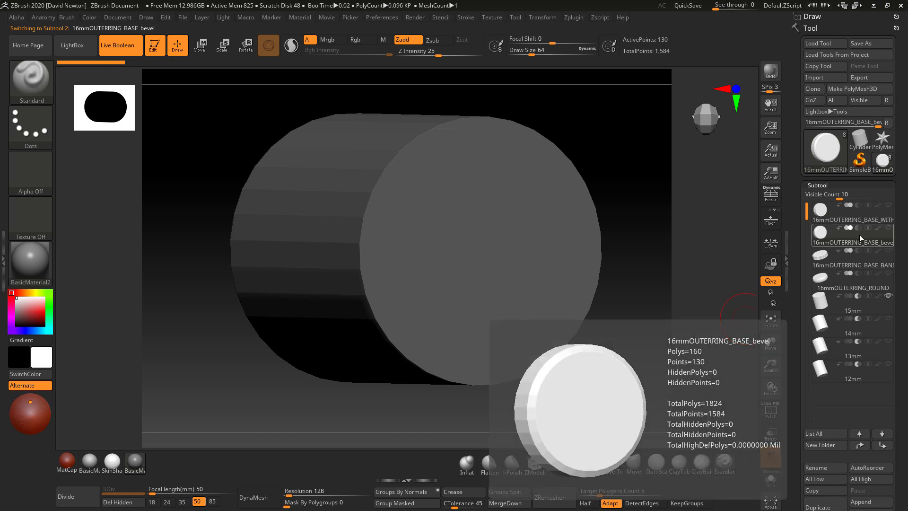
drag(705, 257, 662, 272)
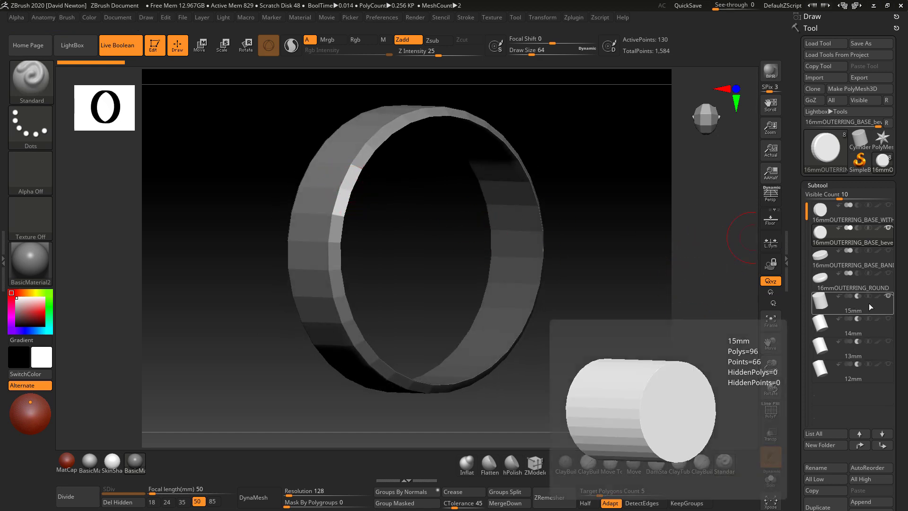
Hollow the bevel base with the 15mm cutter, then the 14mm cutter, inspecting the edges
click(888, 296)
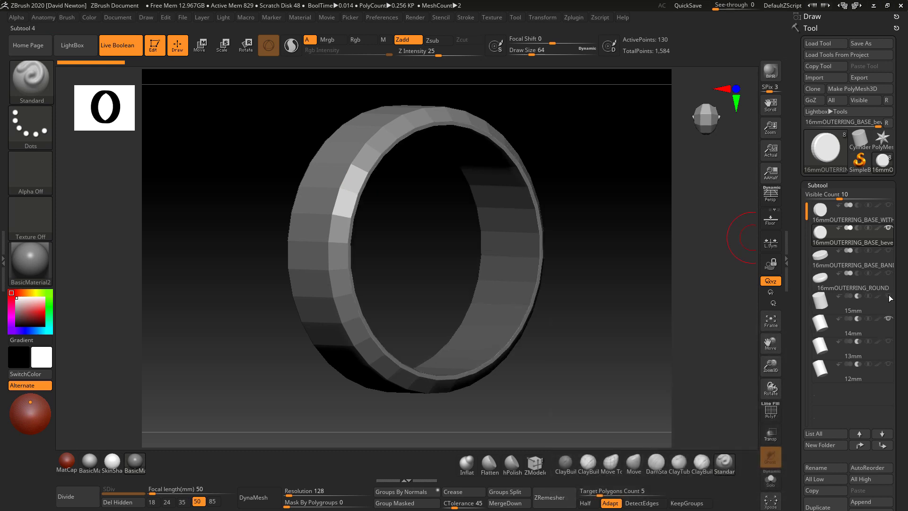
drag(691, 298, 698, 306)
click(889, 318)
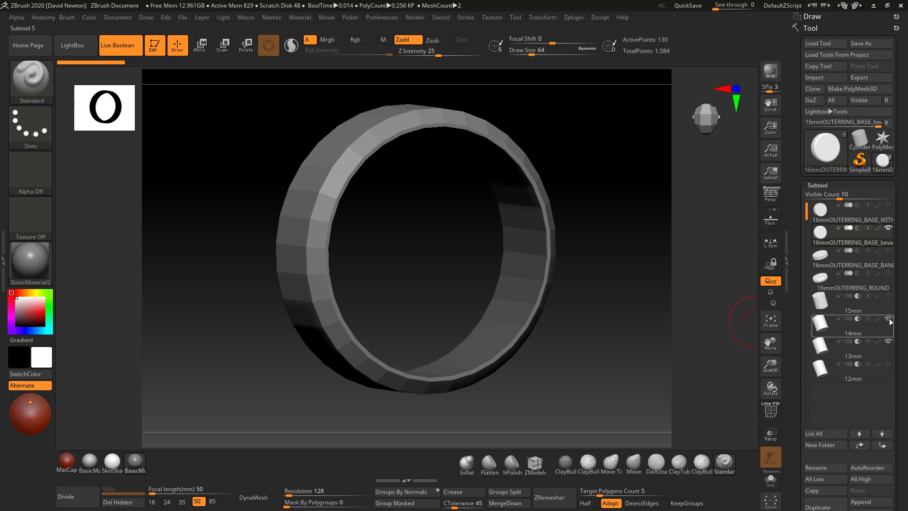
mouse_move(634, 316)
mouse_down()
mouse_move(629, 310)
mouse_move(646, 307)
mouse_move(612, 369)
mouse_move(662, 267)
mouse_move(626, 284)
mouse_move(630, 312)
mouse_up()
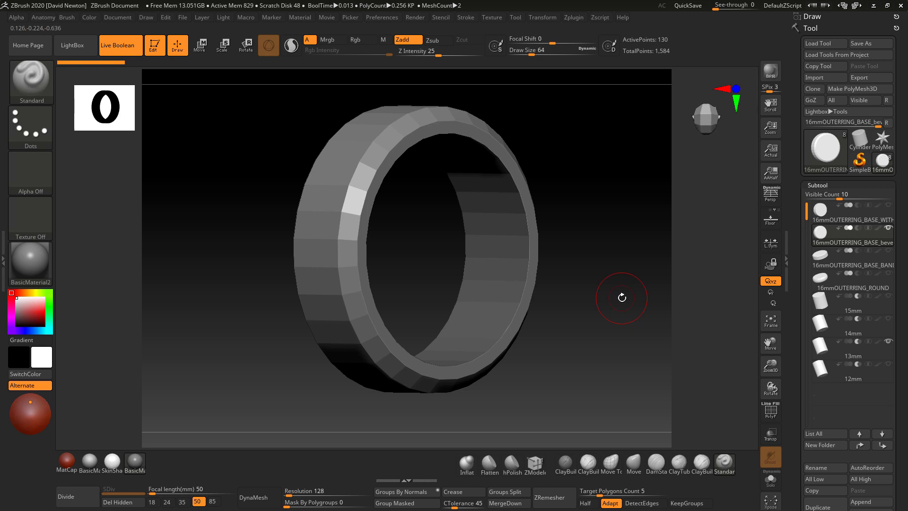
Show only the banded ring base and turn it to a side view
click(821, 258)
click(889, 251)
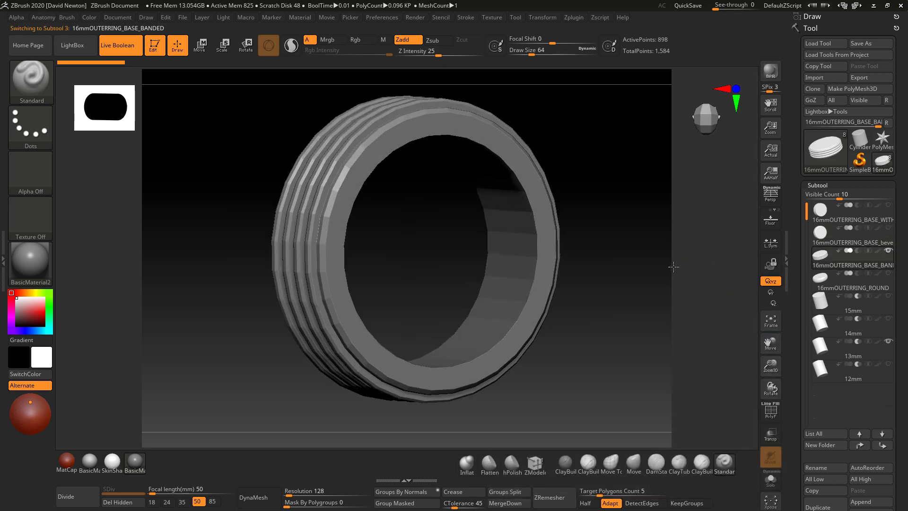
mouse_move(673, 266)
mouse_down()
mouse_move(690, 260)
mouse_move(673, 254)
mouse_move(684, 271)
mouse_move(674, 274)
mouse_up()
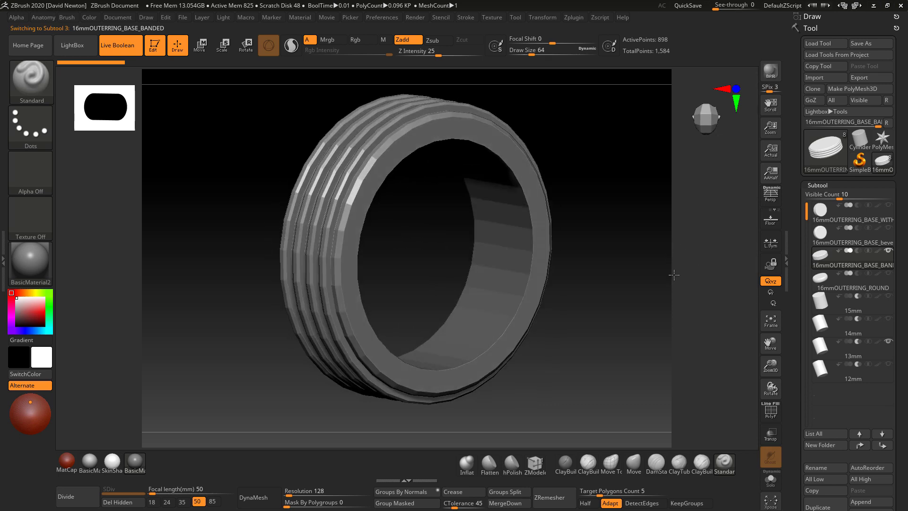
Select the 16mmOUTERRING_ROUND subtool and subdivide it with Ctrl+D for smoothness
click(821, 281)
click(887, 252)
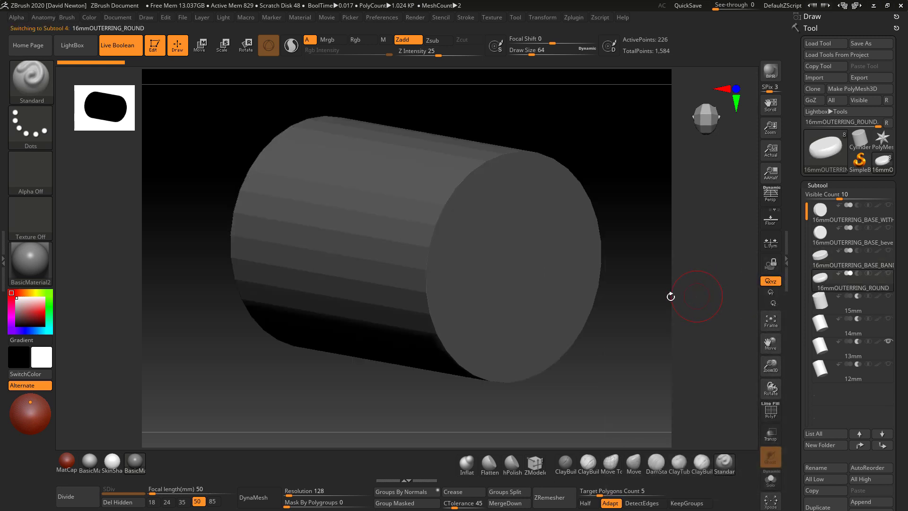
mouse_move(670, 297)
mouse_down()
mouse_move(656, 291)
mouse_move(669, 290)
mouse_up()
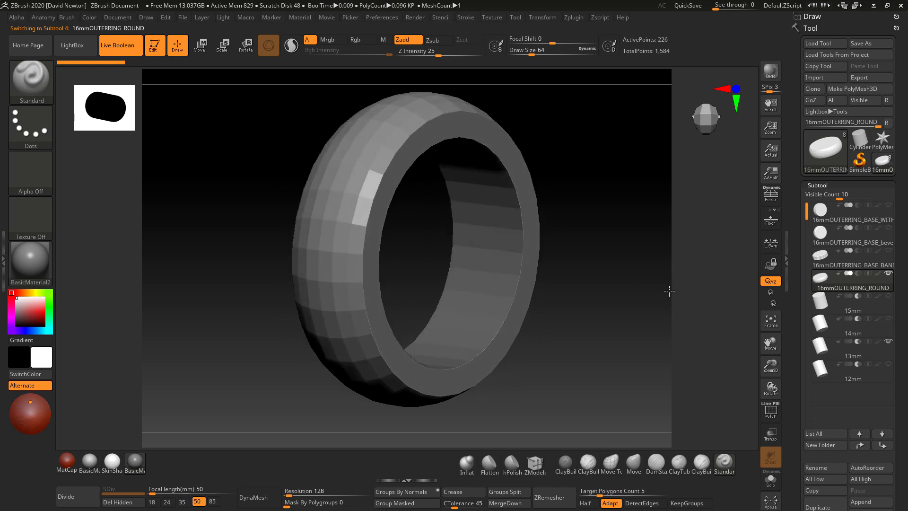
key(ctrl+d)
key(ctrl+d)
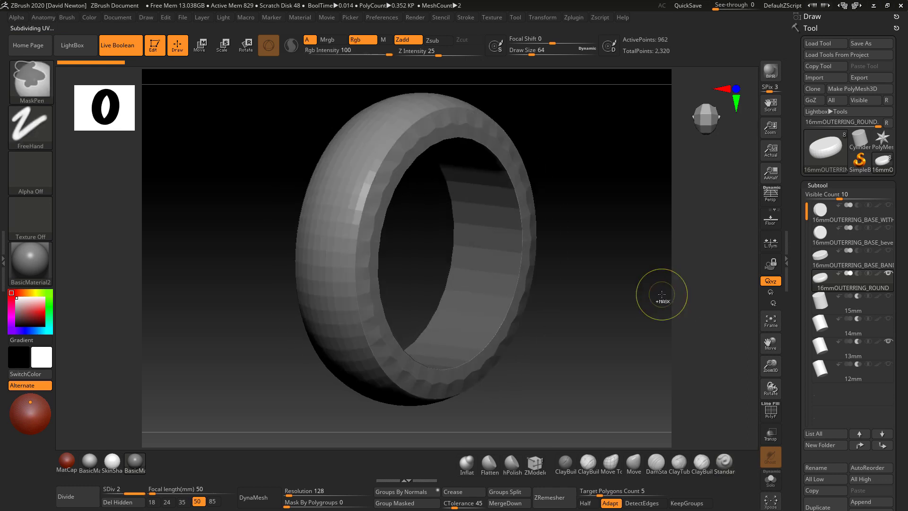
key(ctrl+d)
key(ctrl+d)
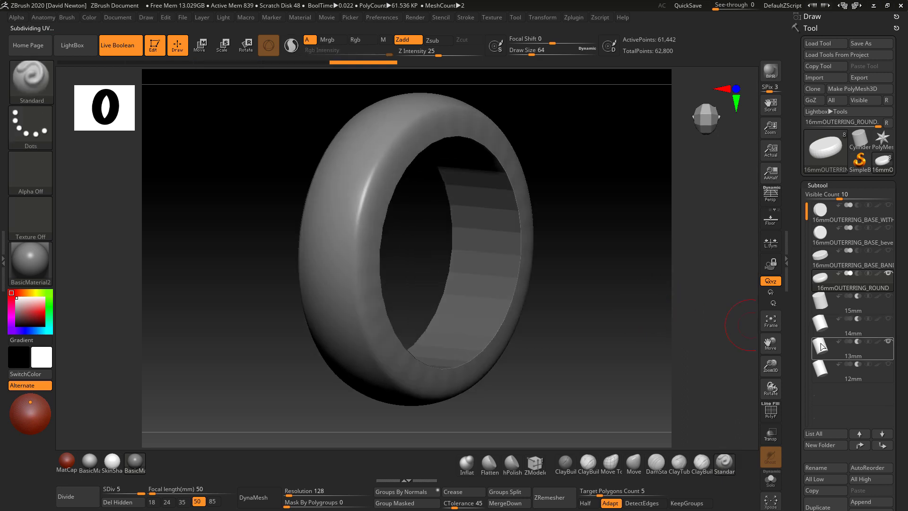
Subdivide the 13mm ring twice, then undo both subdivisions and rotate the view
alt+click(528, 296)
key(ctrl+d)
key(ctrl+d)
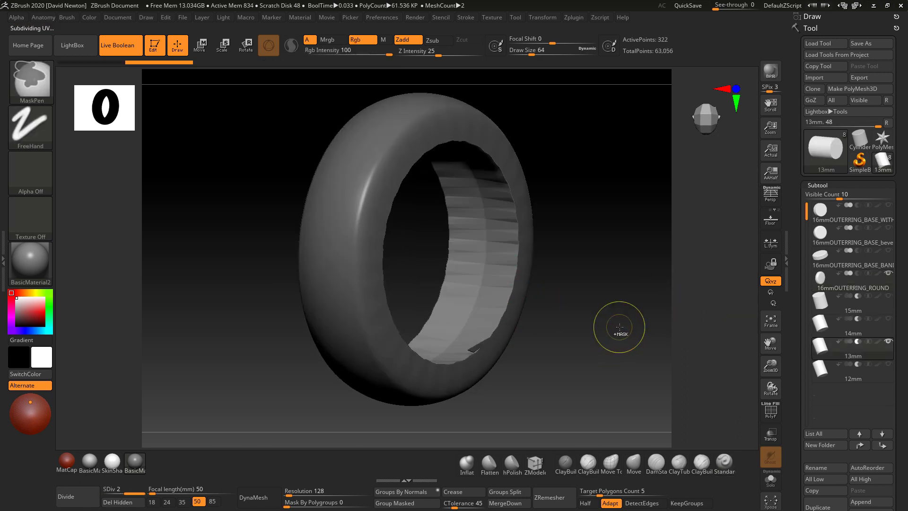
key(ctrl+d)
key(ctrl+d)
key(ctrl+d)
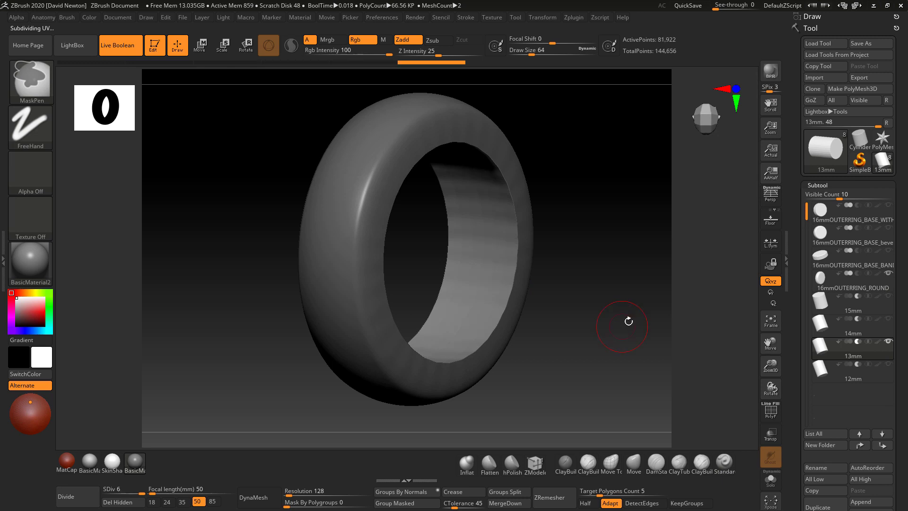
key(ctrl+z)
key(ctrl+z)
key(ctrl+z)
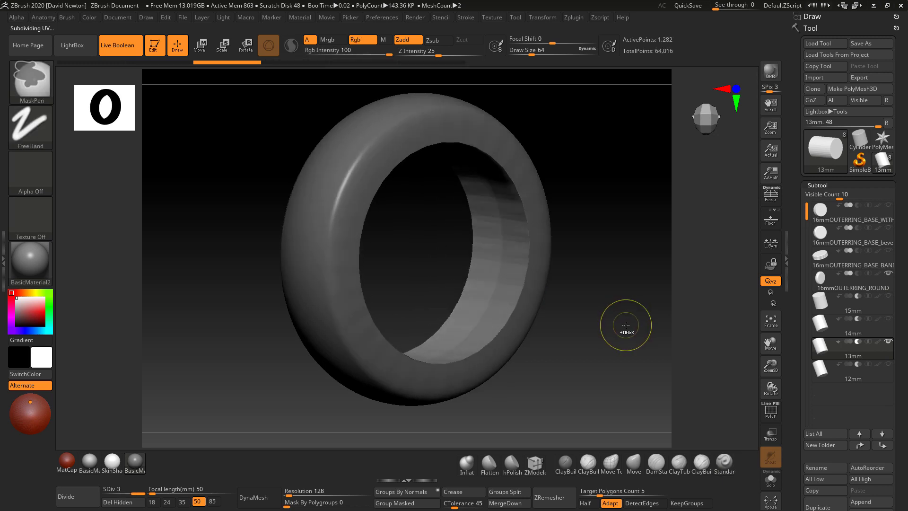
key(ctrl+z)
key(ctrl+z)
key(ctrl+z)
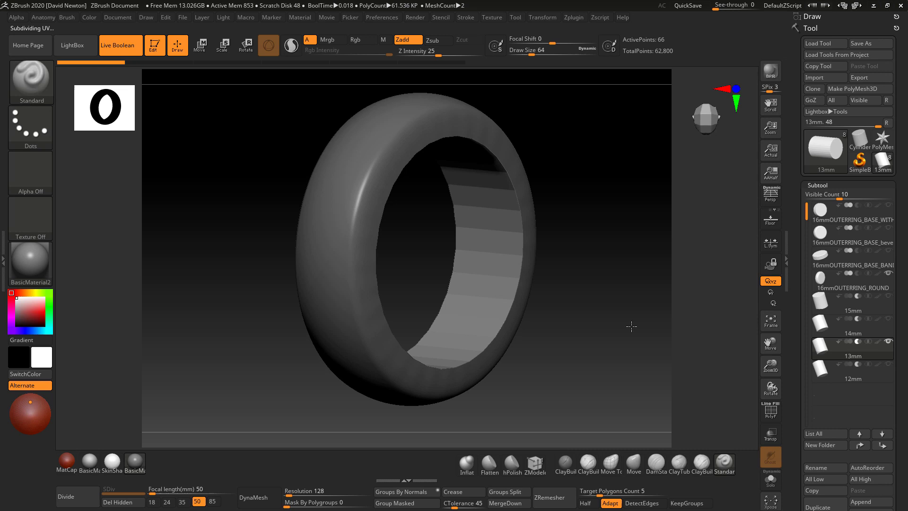
drag(627, 312, 632, 334)
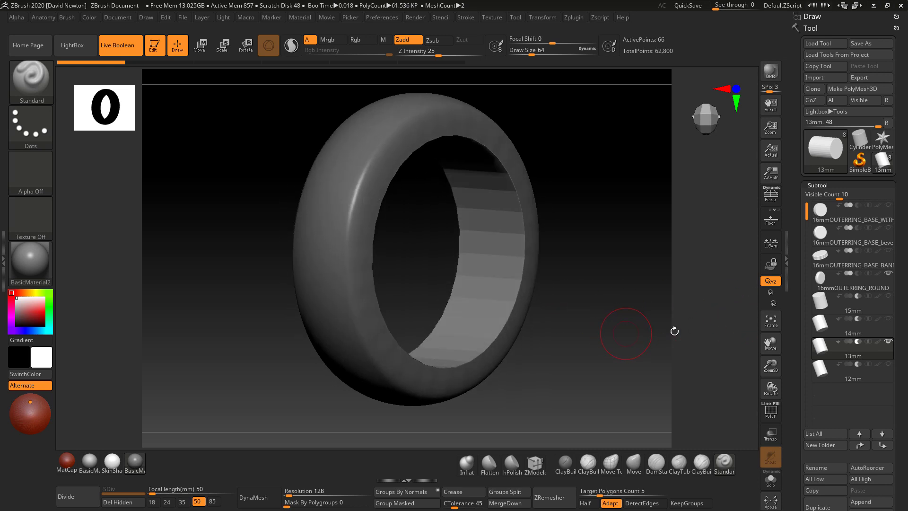
mouse_move(824, 277)
drag(632, 310, 630, 310)
Drop the 16mmOUTERRING_ROUND ring to SDiv 1 and view its faceted shape
click(826, 279)
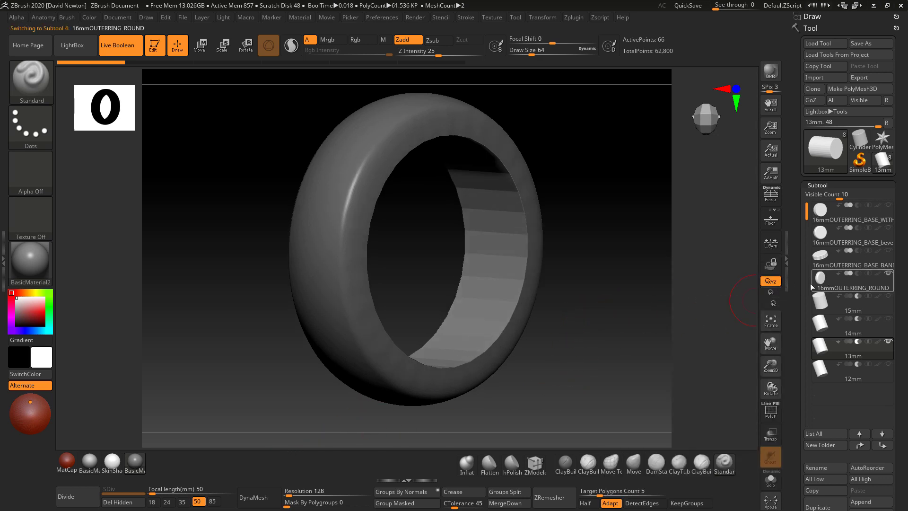
key(ctrl)
key(shift+d)
key(shift+d)
key(shift+d)
key(shift+d)
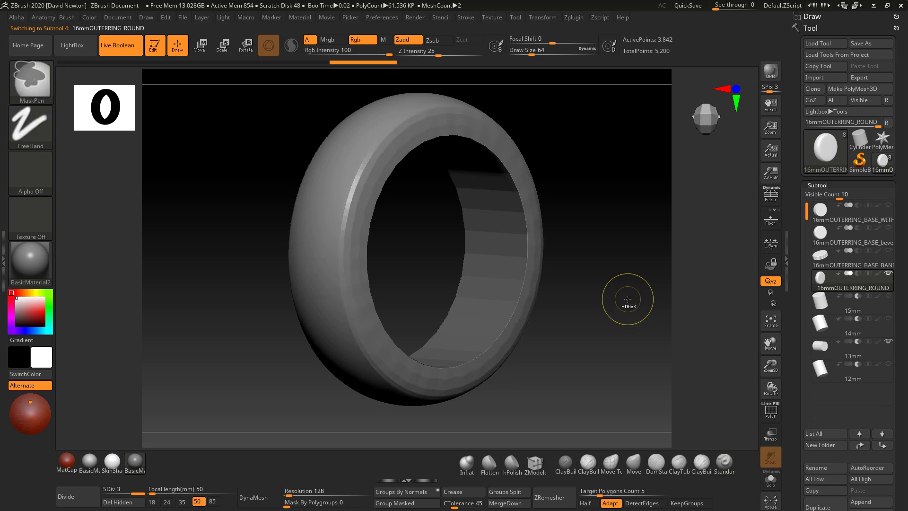
drag(646, 297, 642, 296)
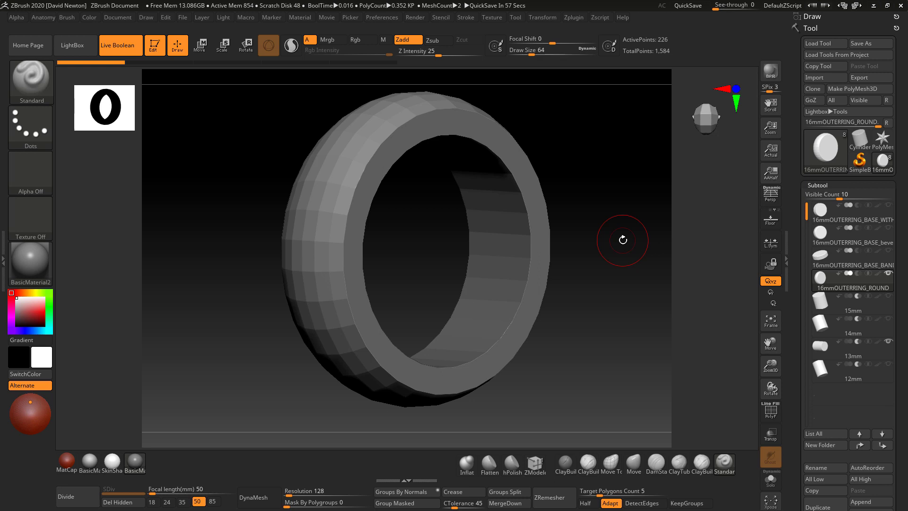
mouse_move(618, 269)
mouse_down()
mouse_move(620, 249)
mouse_move(620, 272)
mouse_move(630, 263)
mouse_up()
drag(612, 216, 614, 241)
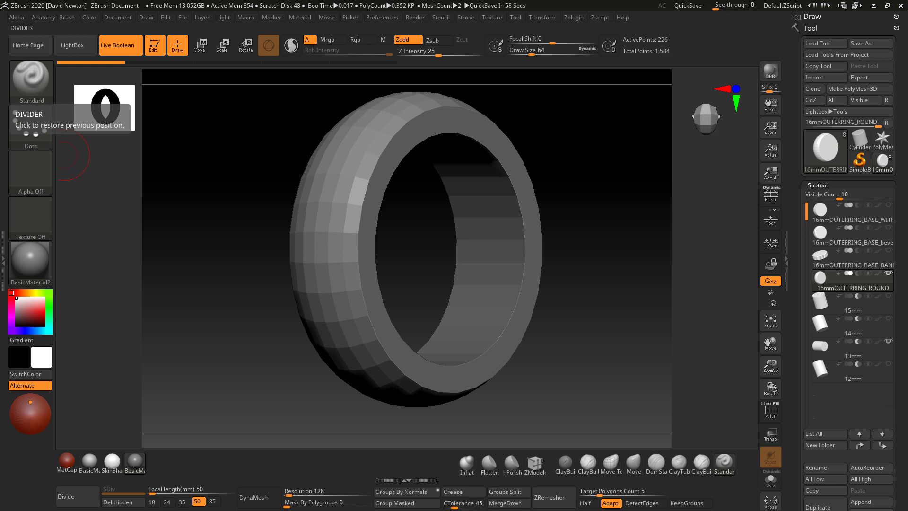
mouse_move(632, 243)
mouse_down()
mouse_move(630, 221)
mouse_move(638, 239)
mouse_up()
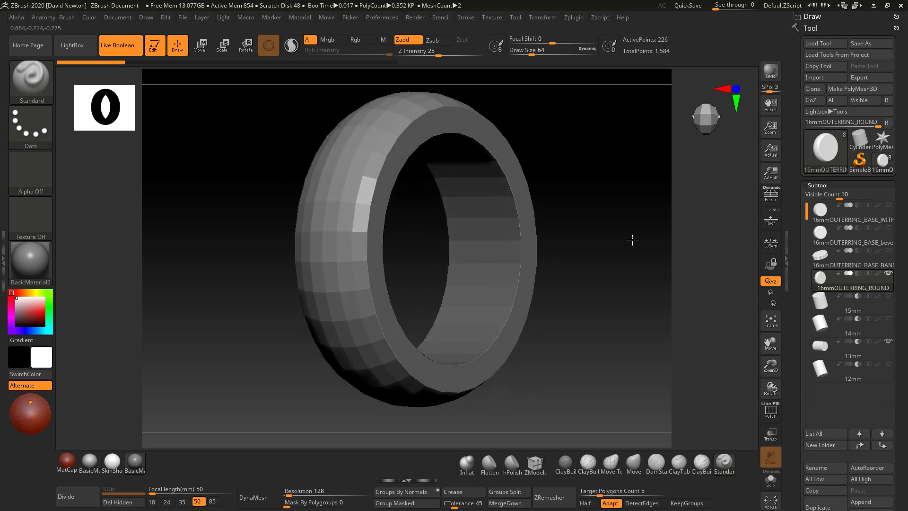
mouse_move(632, 240)
mouse_down()
mouse_move(624, 246)
mouse_move(641, 249)
mouse_up()
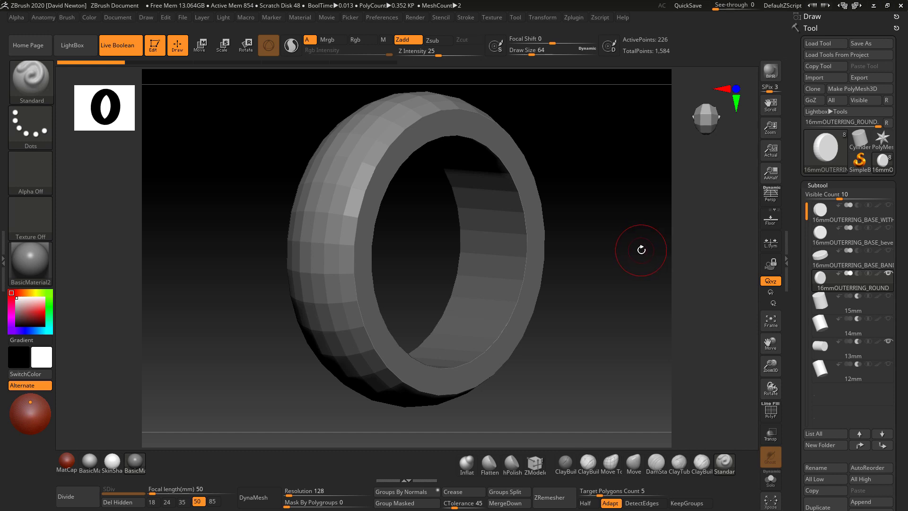